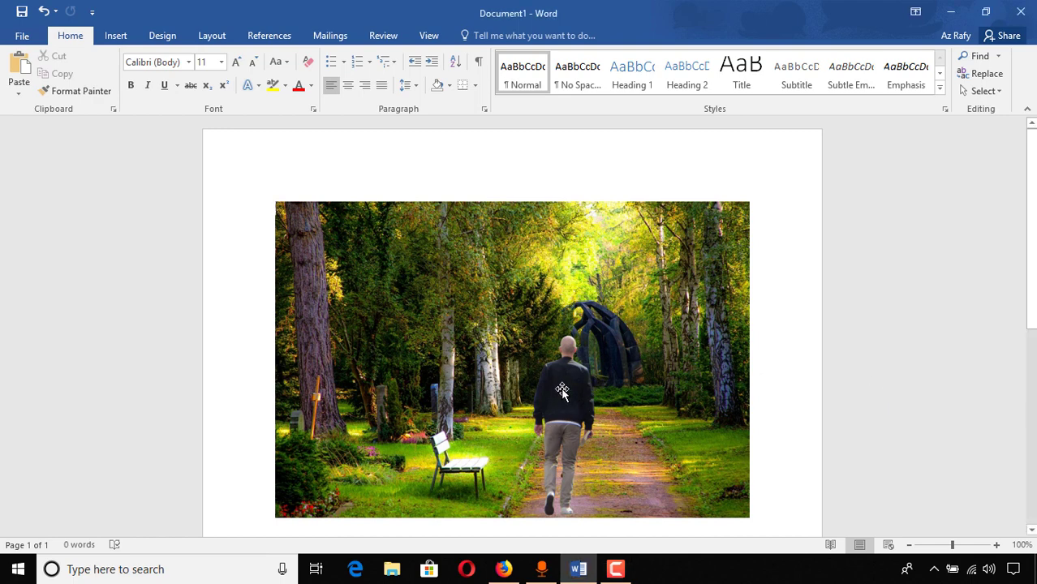
Shift the walking-man cut-out and forest photo around, settling the man back mid-path
drag(566, 390, 656, 309)
click(399, 350)
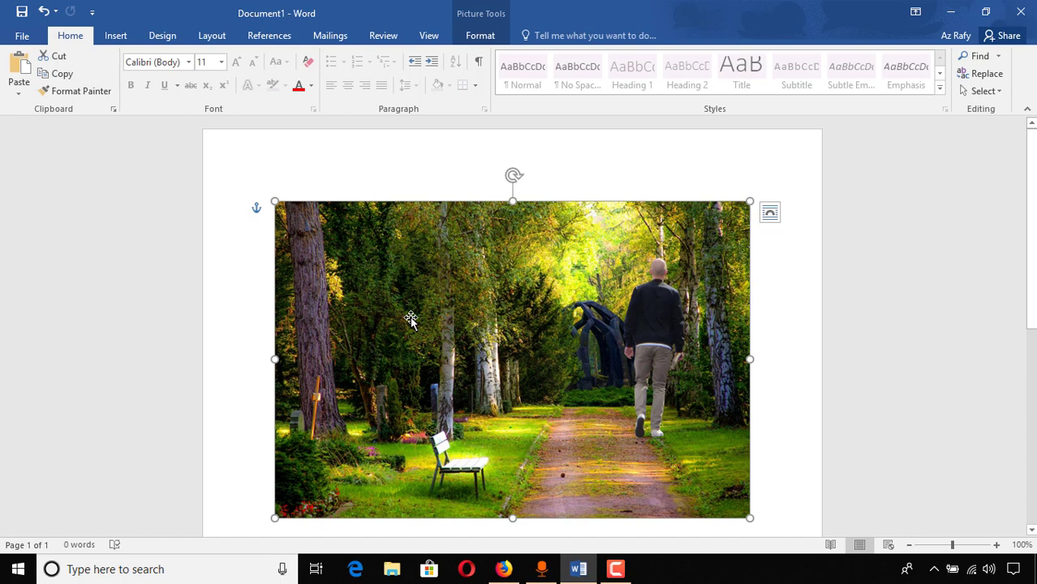
drag(465, 339, 442, 351)
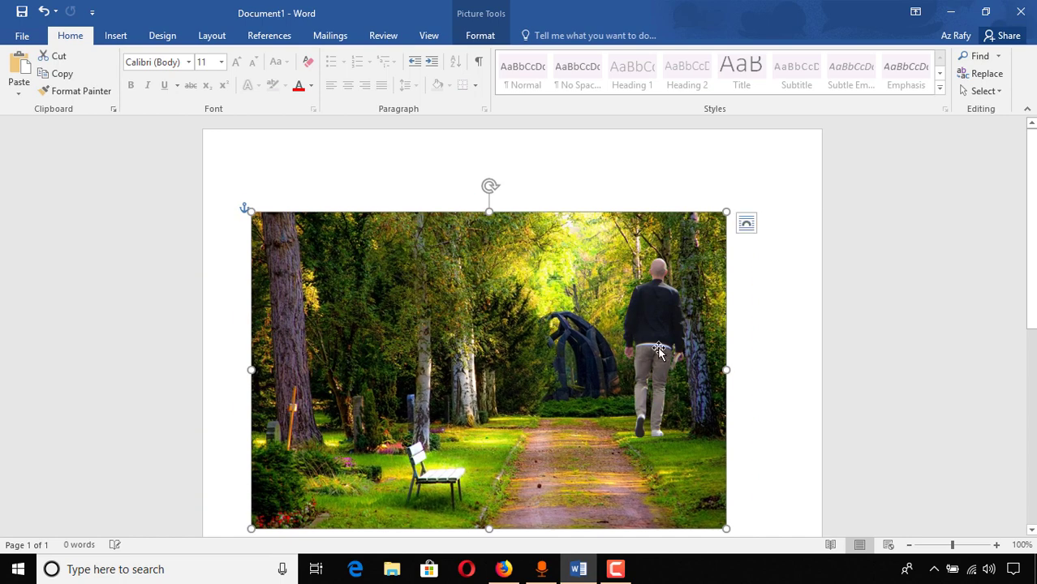
drag(658, 346, 549, 431)
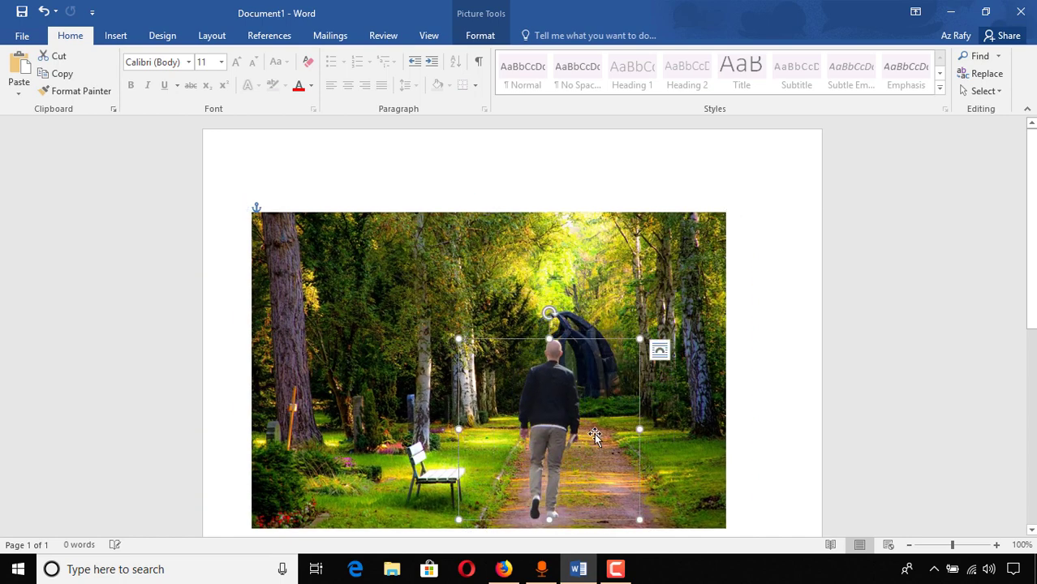
drag(684, 285, 707, 280)
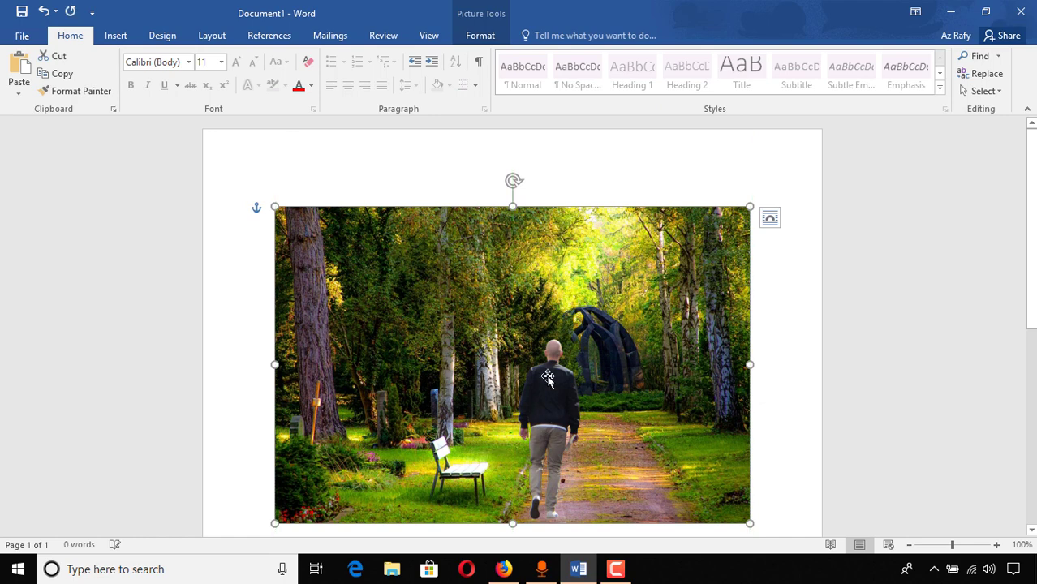
drag(557, 436, 571, 442)
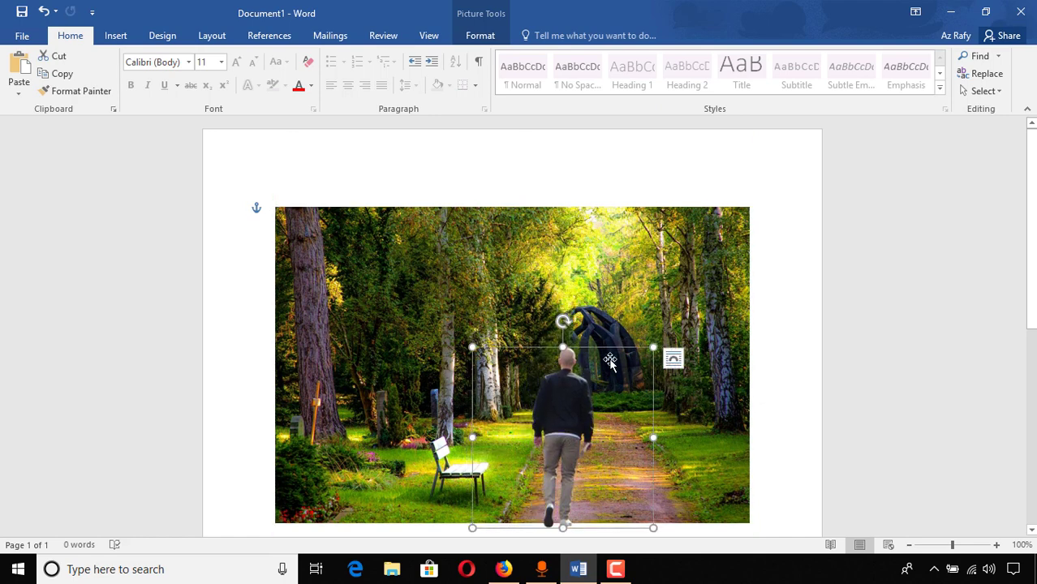
click(525, 249)
Delete both pictures and insert bench-carved-stones-cemetery-257360.jpg, sized 4.33" by 6.5"
key(Delete)
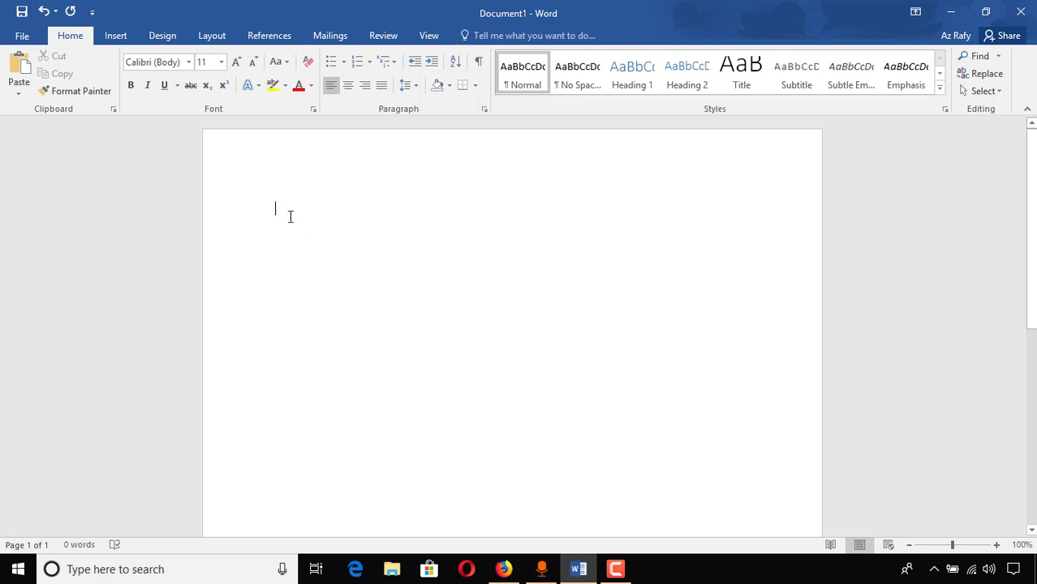
click(116, 45)
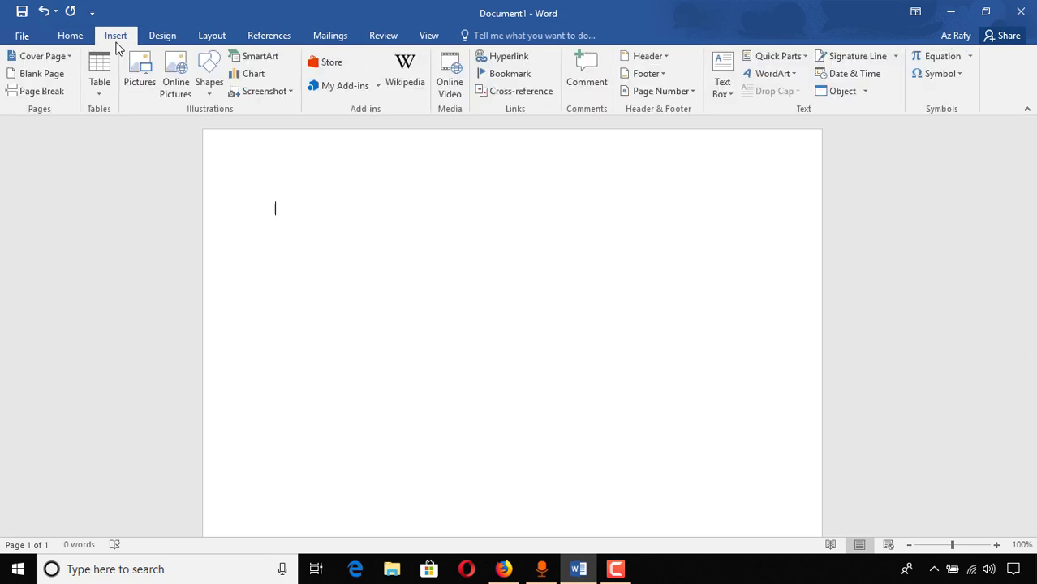
click(141, 86)
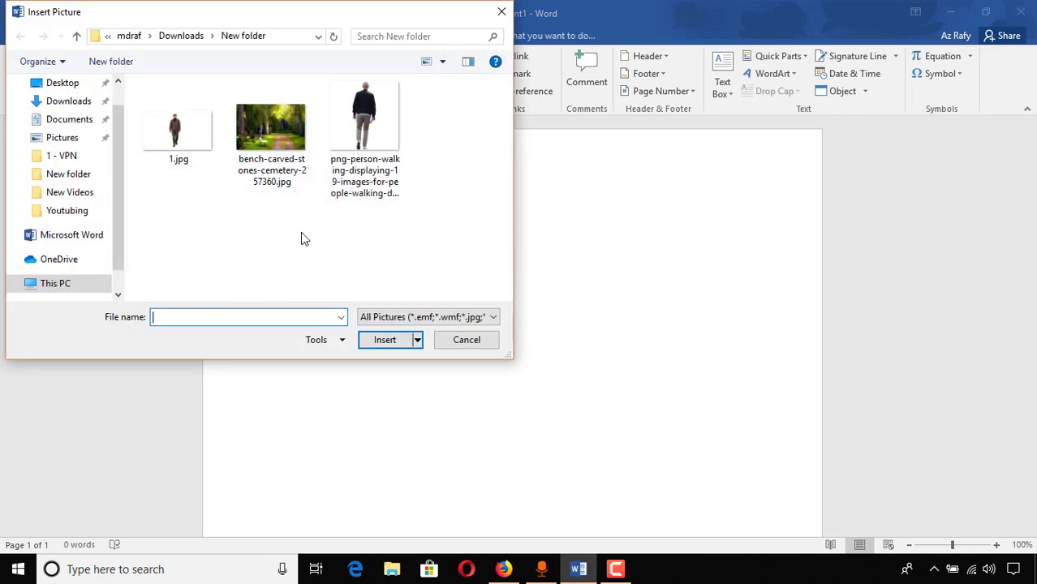
click(275, 168)
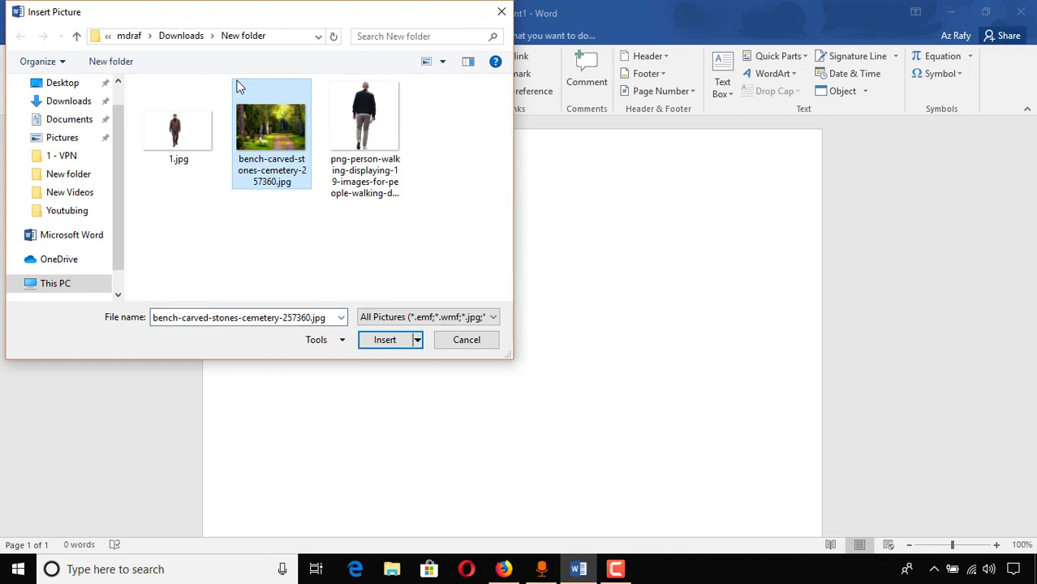
click(390, 345)
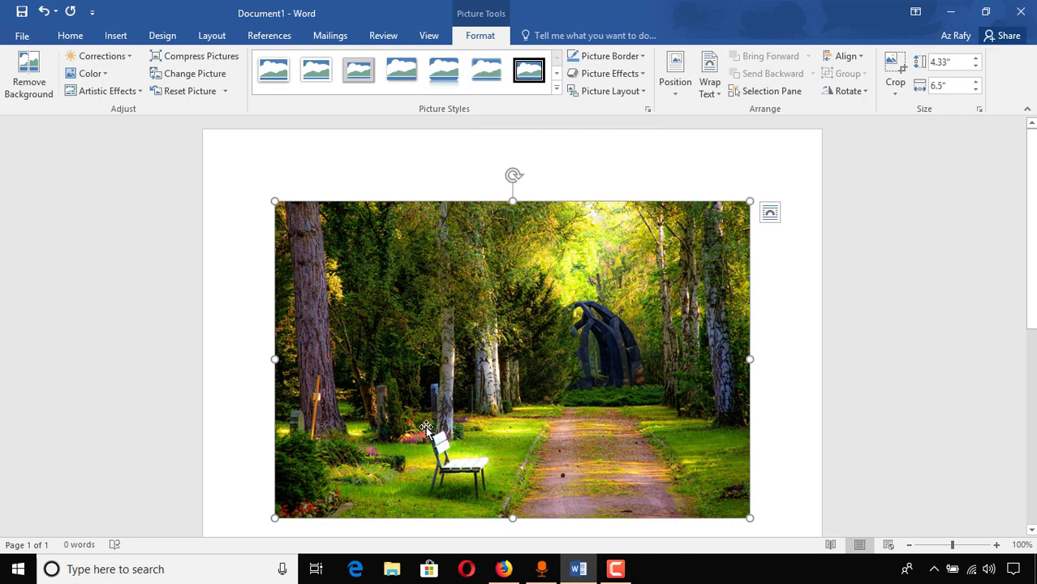
Set the bench forest photo's text wrapping to Behind Text
right_click(491, 253)
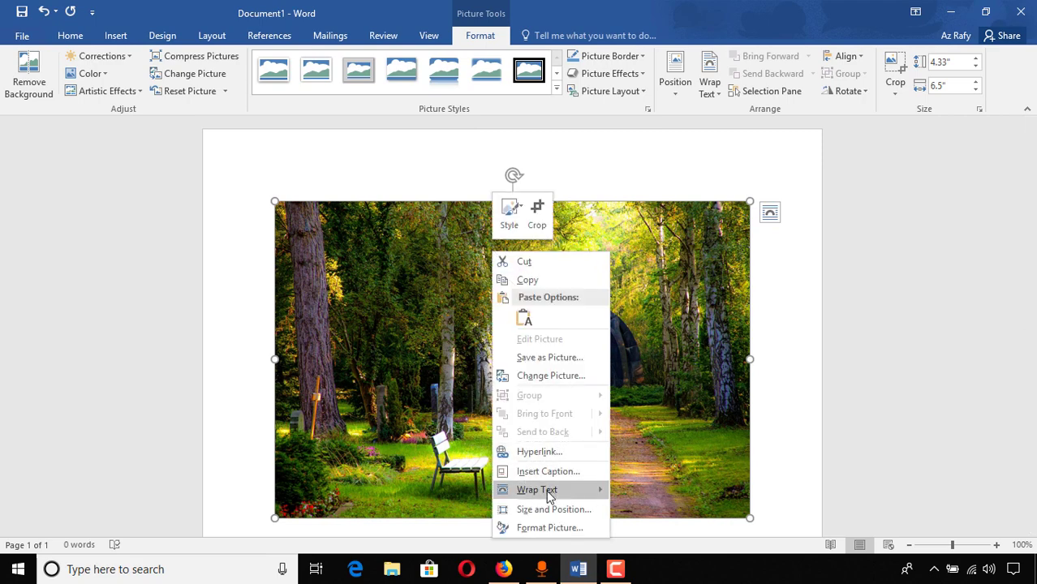
mouse_move(562, 498)
click(678, 446)
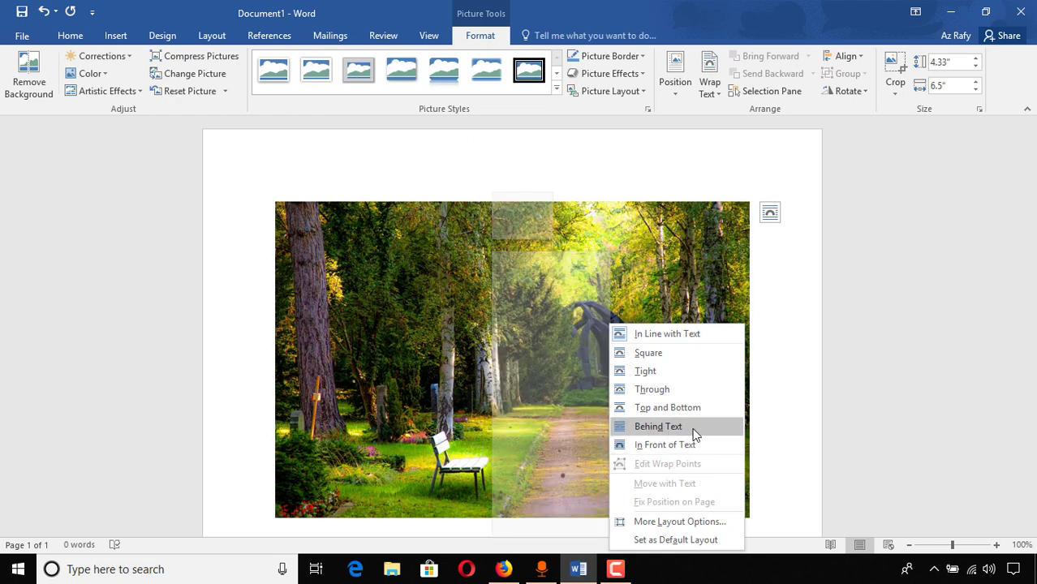
click(684, 432)
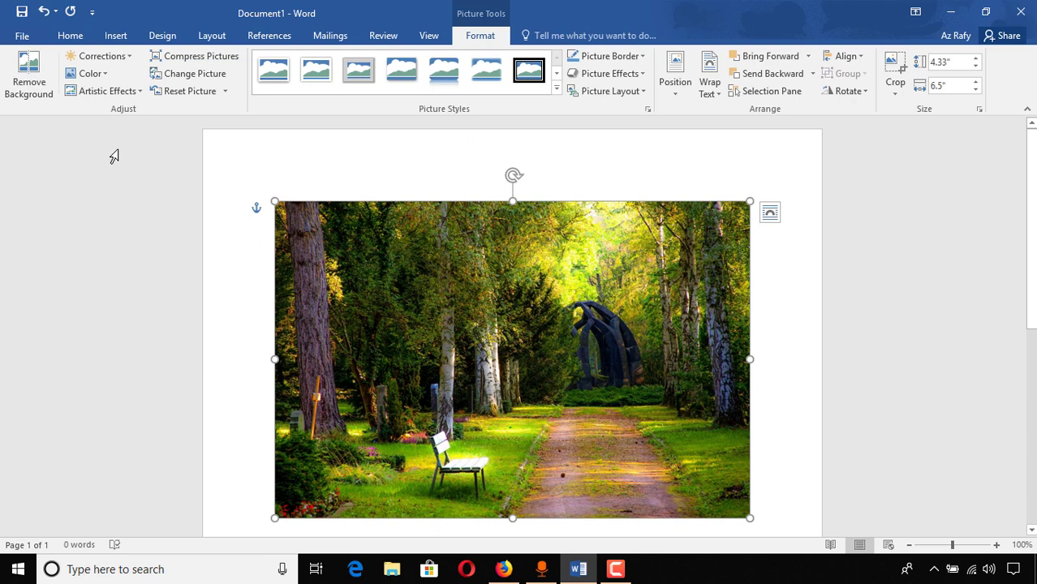
Insert the walking-man picture 1.jpg, sized 3.66" by 6.5", over the forest photo
click(115, 35)
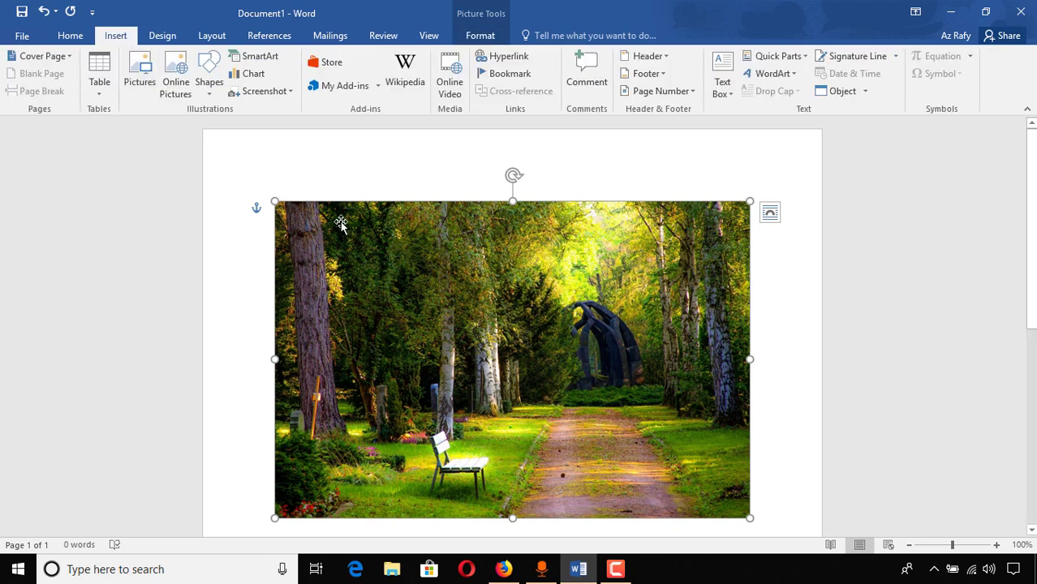
click(143, 85)
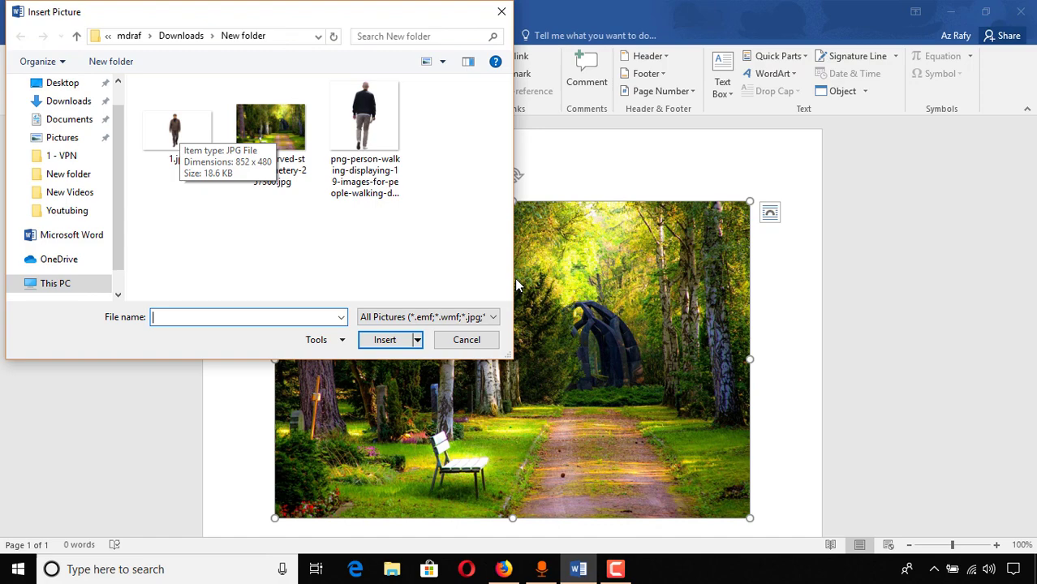
click(170, 140)
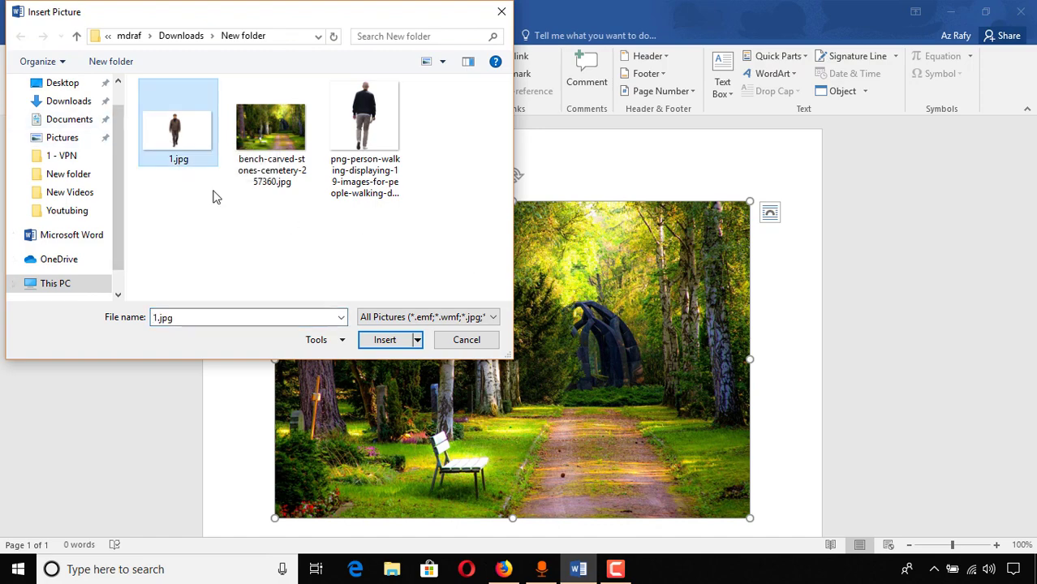
click(385, 340)
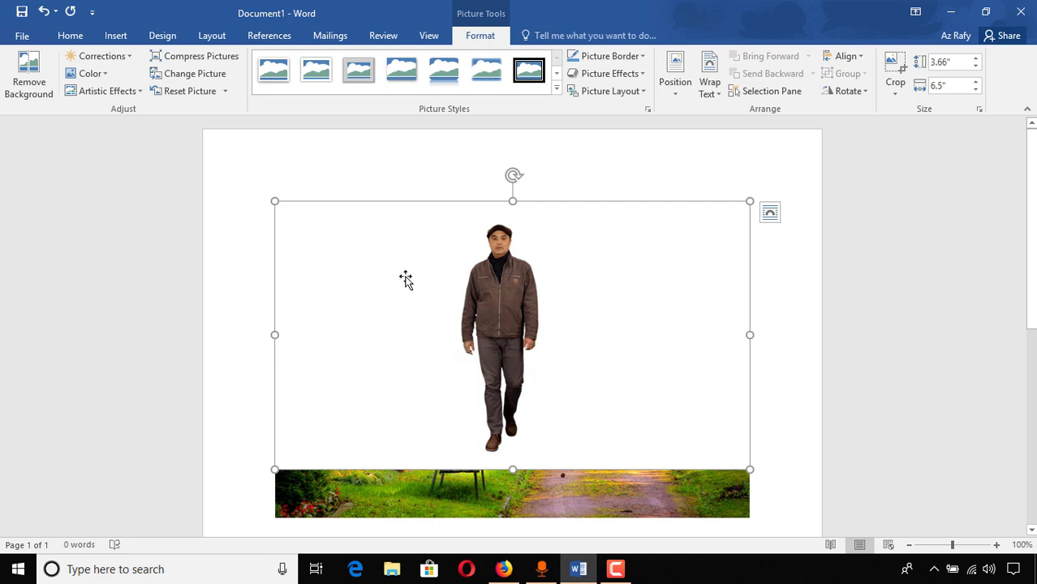
Float 1.jpg in front of text and move it slightly lower, centred over the forest photo
right_click(406, 278)
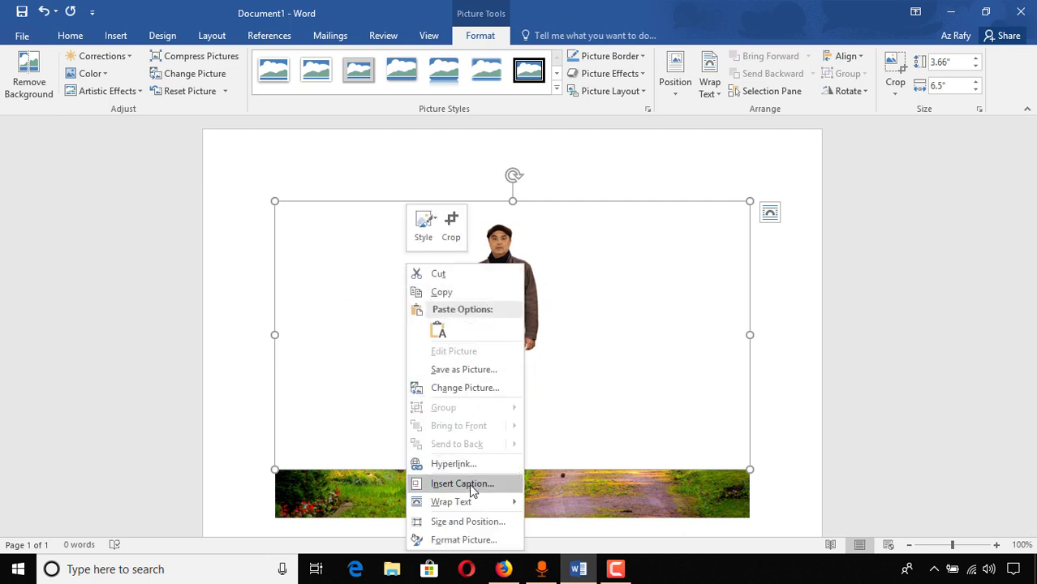
mouse_move(478, 504)
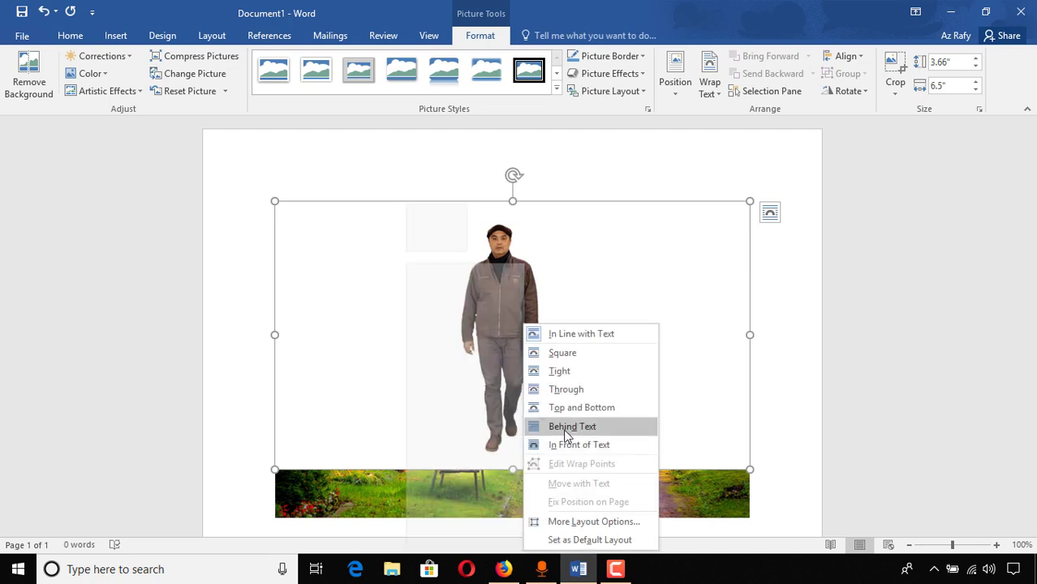
click(590, 446)
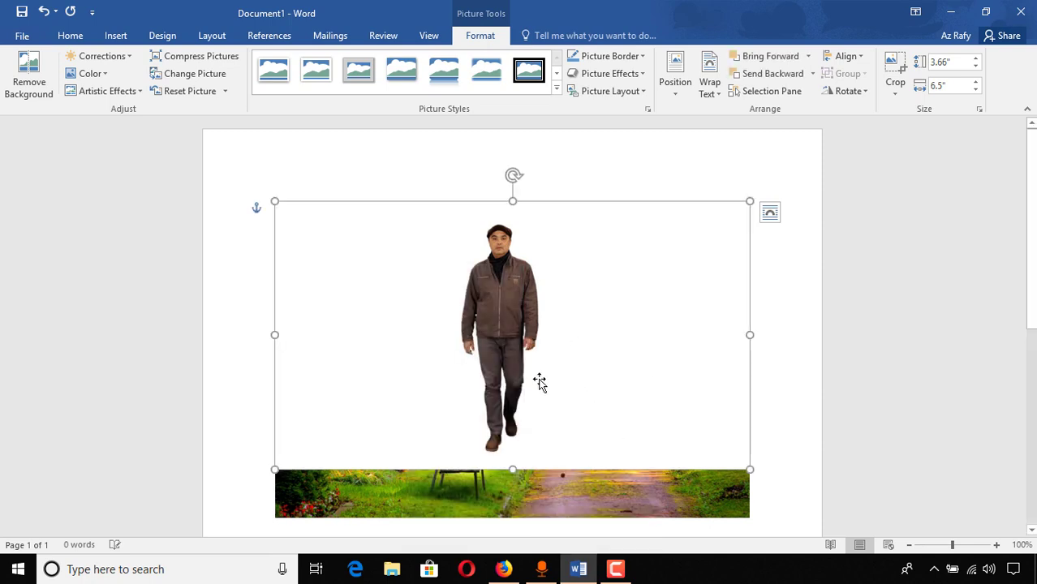
mouse_move(585, 347)
mouse_down()
mouse_move(502, 380)
mouse_move(606, 333)
mouse_move(584, 354)
mouse_move(631, 363)
mouse_move(549, 340)
mouse_move(570, 352)
mouse_move(589, 345)
mouse_move(578, 347)
mouse_move(583, 329)
mouse_move(579, 347)
mouse_up()
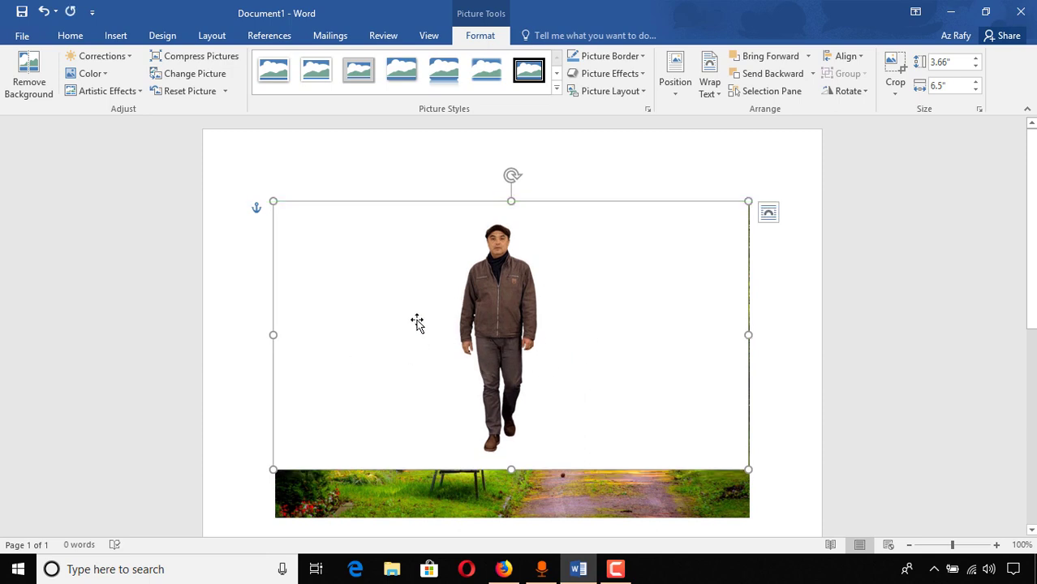
drag(499, 304, 527, 323)
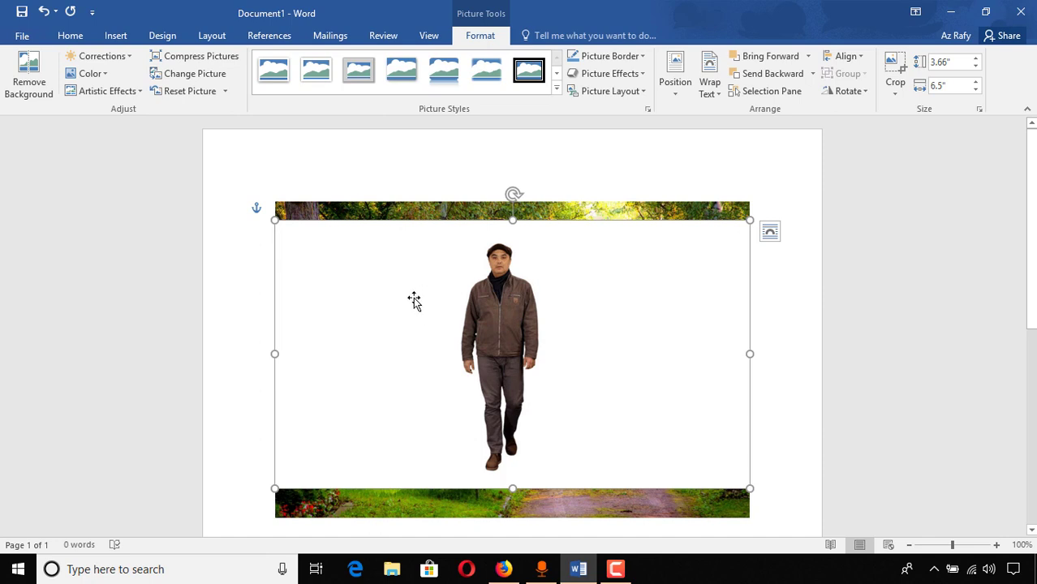
Make the man picture's white background transparent with Set Transparent Color
click(105, 78)
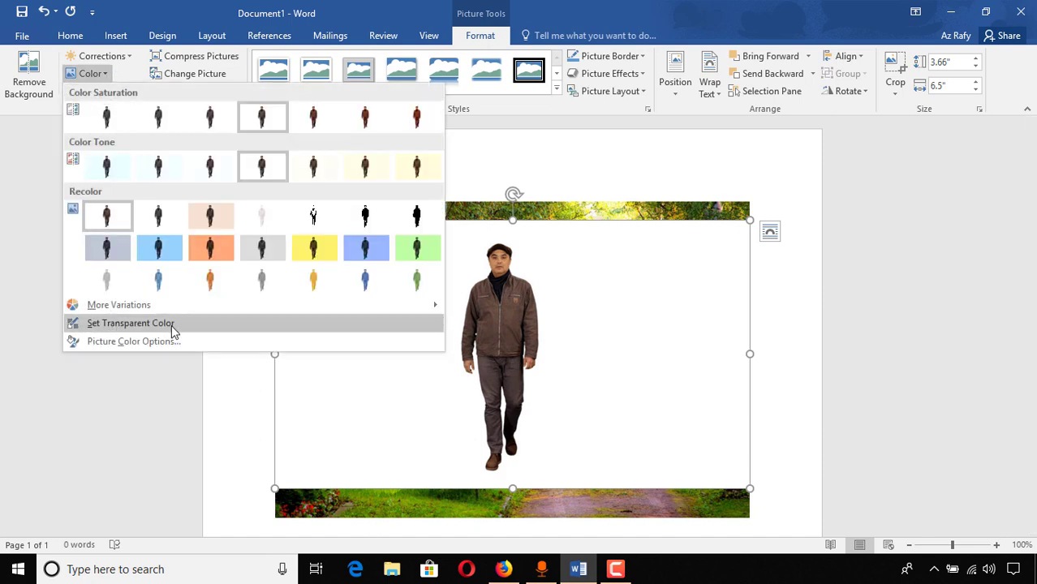
click(130, 322)
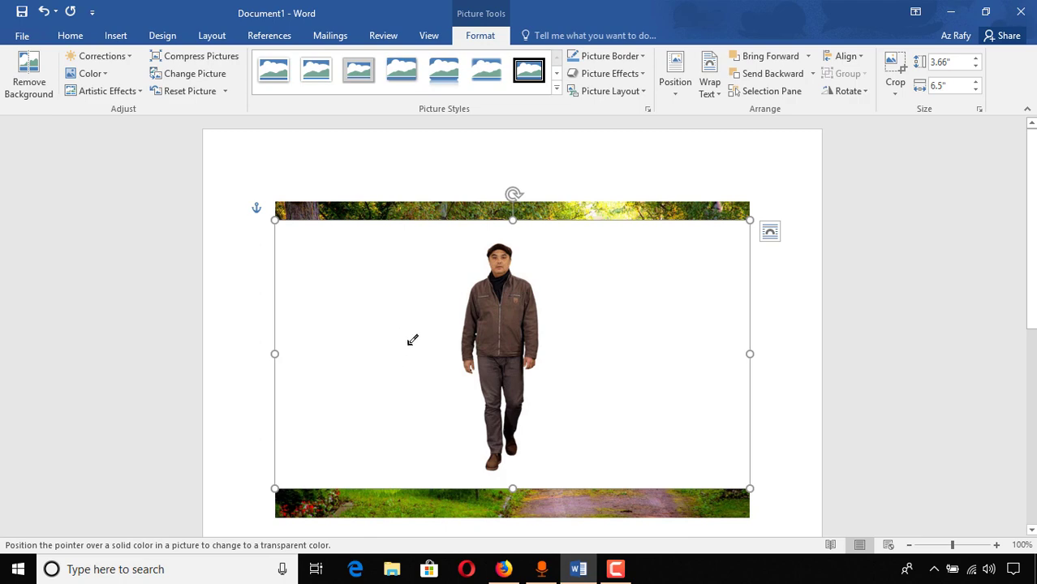
click(398, 318)
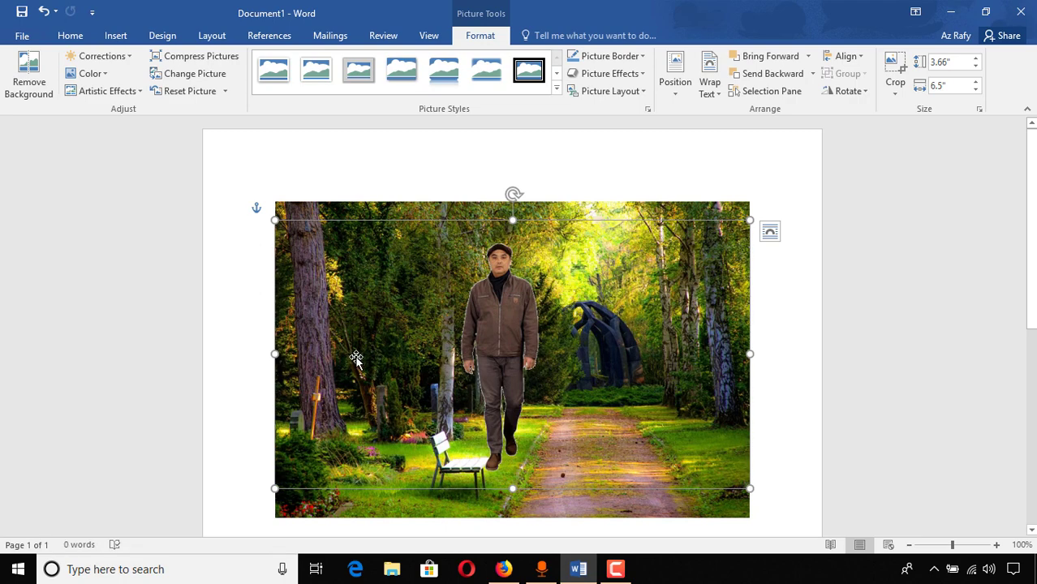
Move the man onto the forest path and shrink him to 3.21" by 5.7"
drag(515, 311, 588, 354)
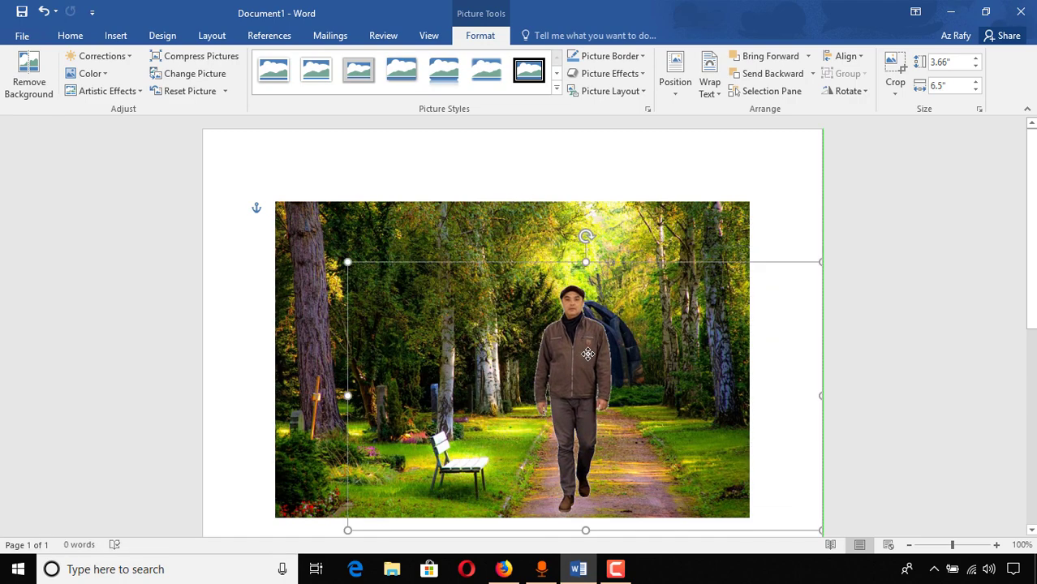
drag(341, 282, 404, 294)
drag(646, 422, 608, 413)
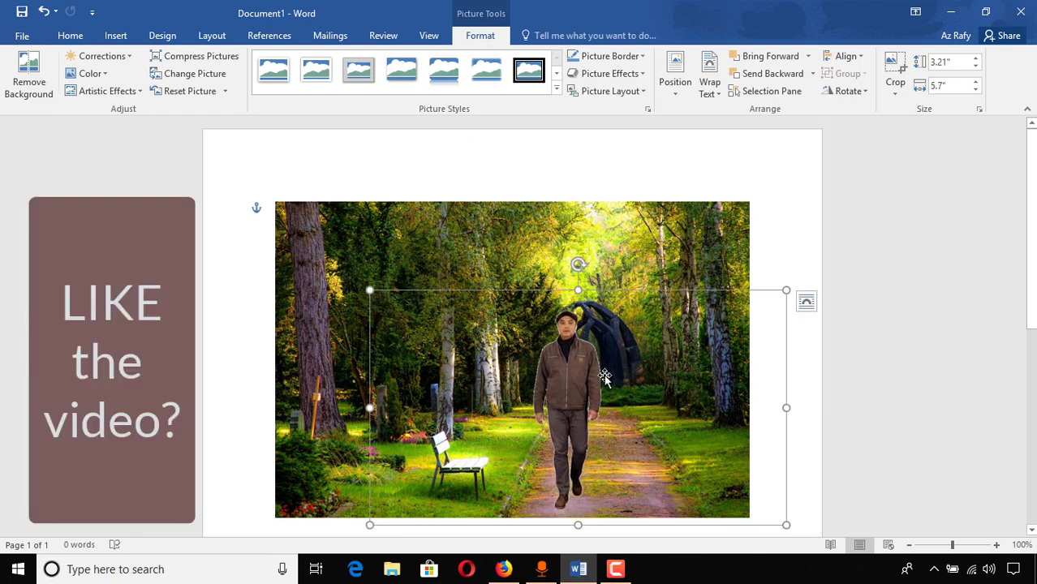
Replace the first cut-out with png-person-walking, inserted at 6.5" by 6.5"
key(Delete)
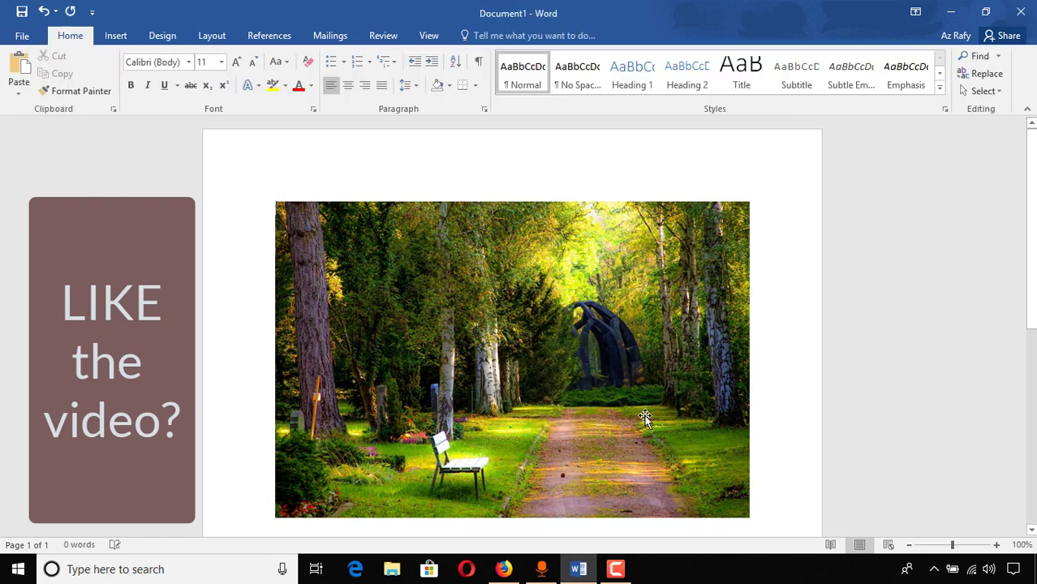
click(119, 35)
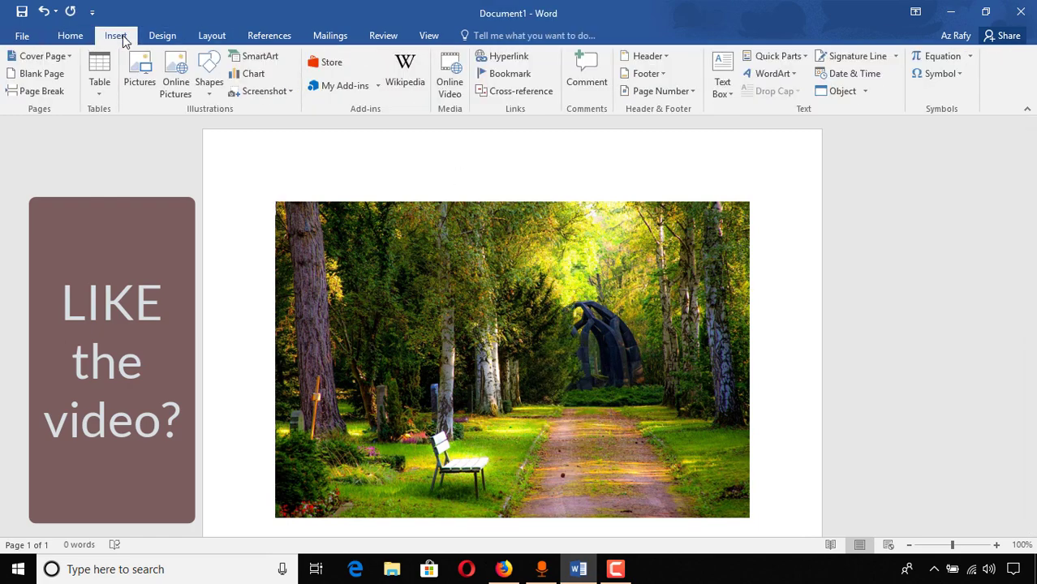
click(143, 79)
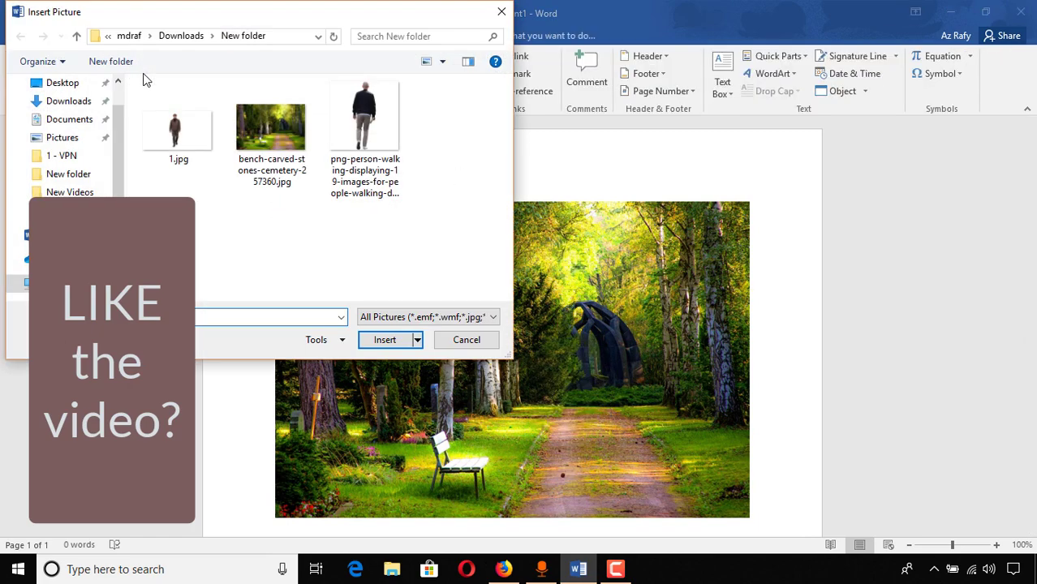
double_click(363, 129)
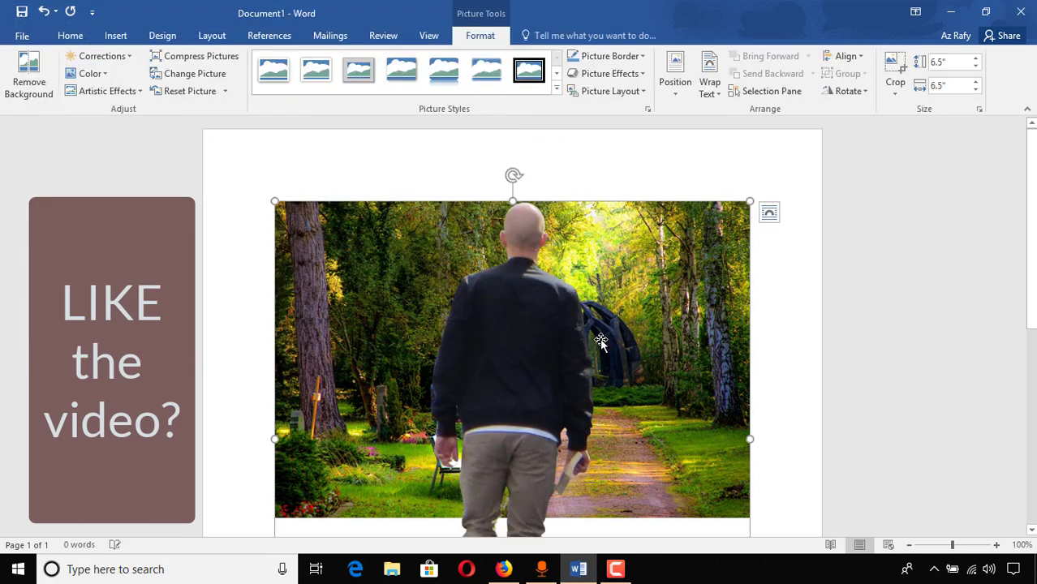
scroll(498, 411, down, 2)
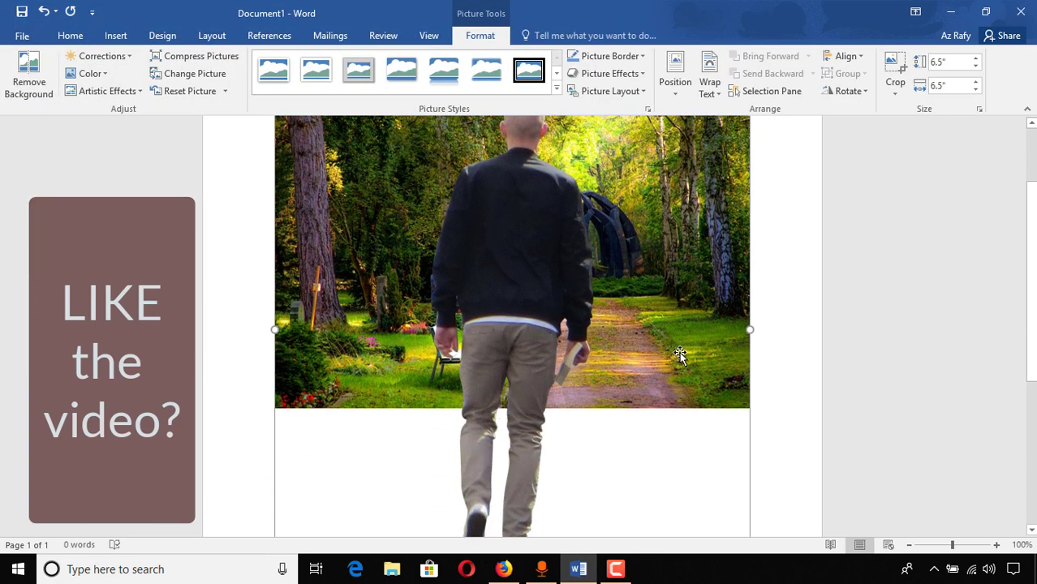
scroll(678, 354, up, 2)
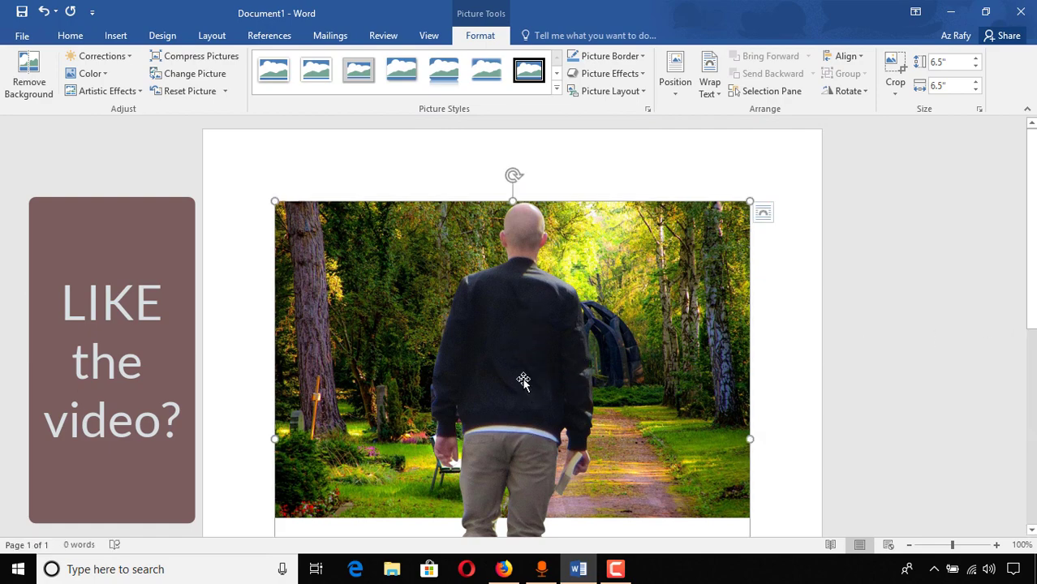
scroll(570, 349, down, 8)
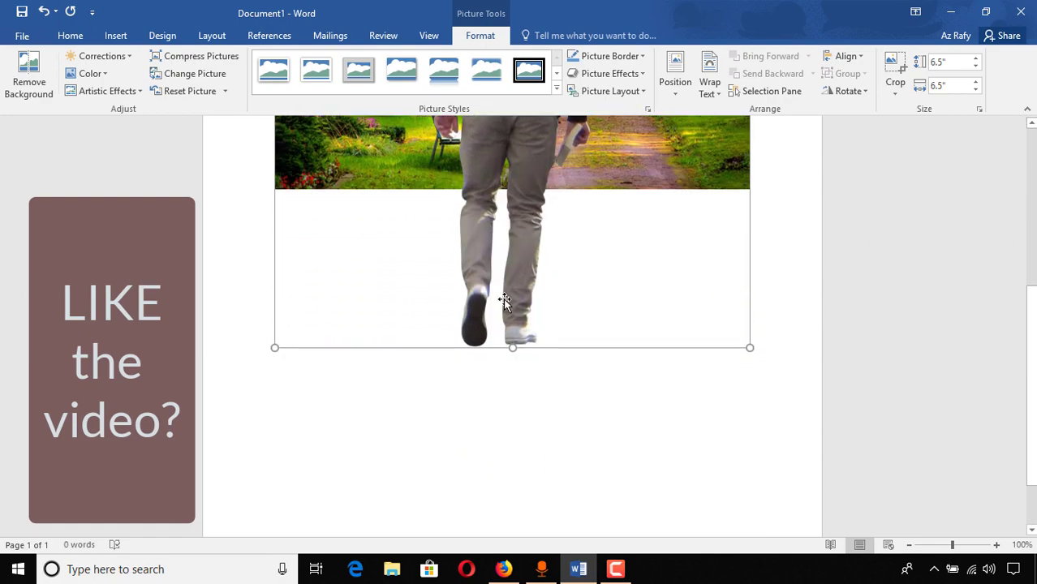
scroll(555, 354, up, 2)
scroll(555, 354, up, 5)
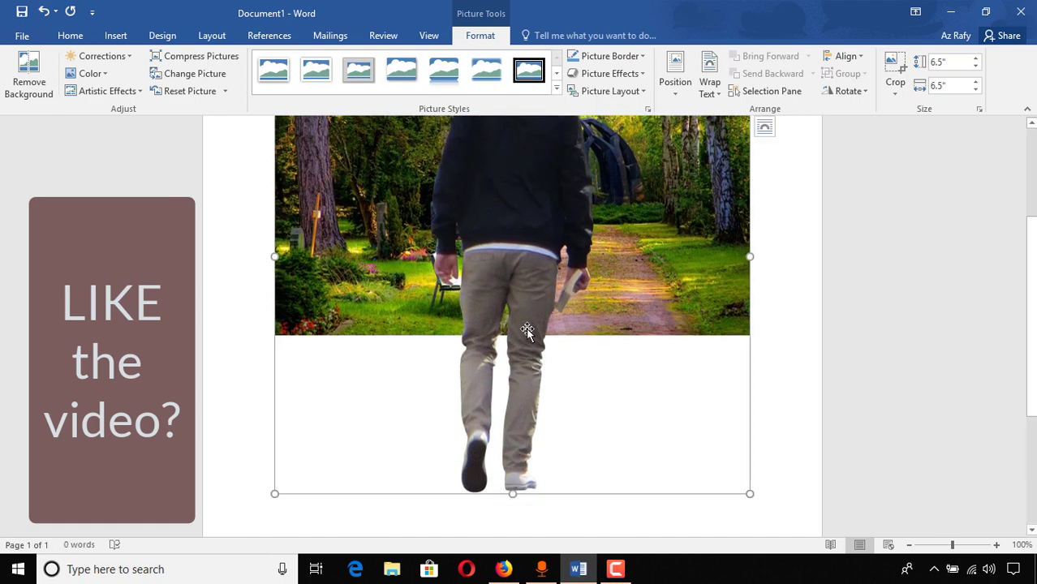
Set png-person-walking to In Front of Text and drag it up over the forest photo
right_click(545, 290)
mouse_move(625, 255)
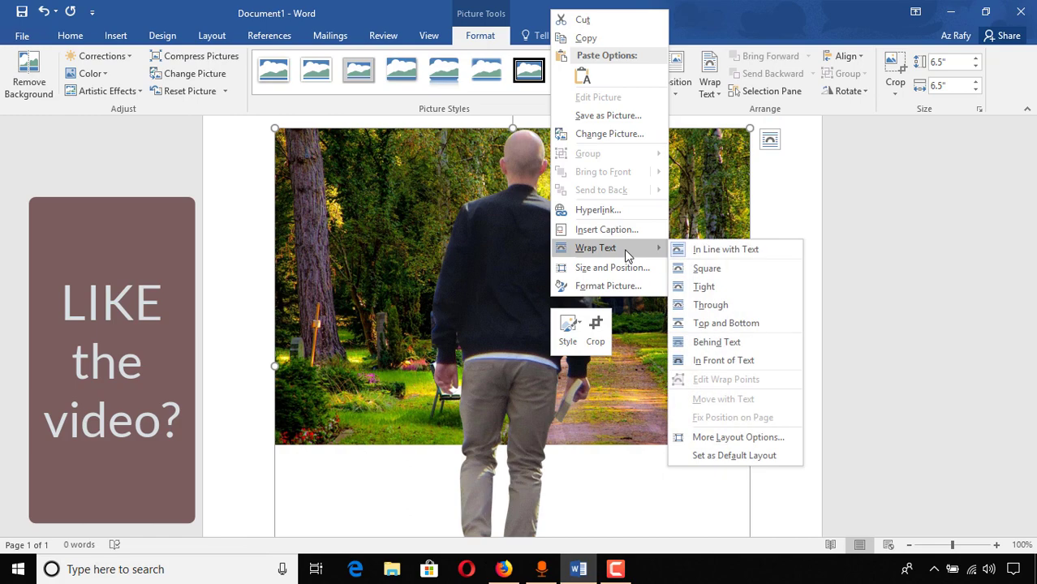
click(716, 360)
scroll(550, 340, down, 2)
drag(550, 339, 529, 364)
scroll(550, 503, up, 3)
drag(372, 262, 505, 363)
scroll(503, 349, down, 3)
scroll(505, 363, up, 3)
scroll(505, 363, up, 1)
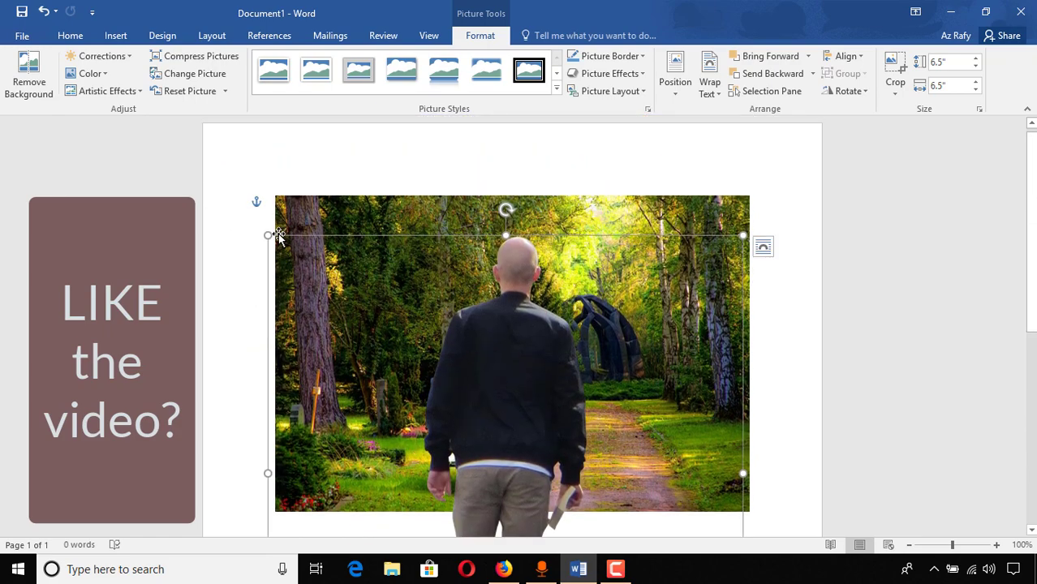
drag(268, 236, 439, 411)
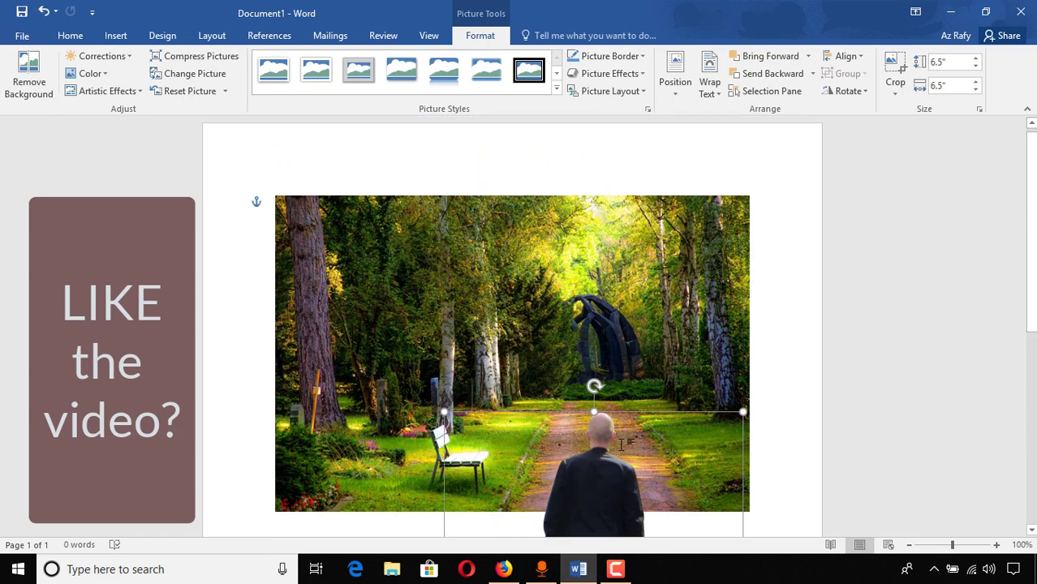
Shrink the walking-away man and place him on the forest path, wholly inside the photo
scroll(625, 370, down, 4)
click(625, 370)
scroll(625, 370, up, 3)
scroll(624, 366, up, 1)
drag(625, 366, 608, 295)
drag(444, 213, 517, 286)
drag(596, 389, 539, 353)
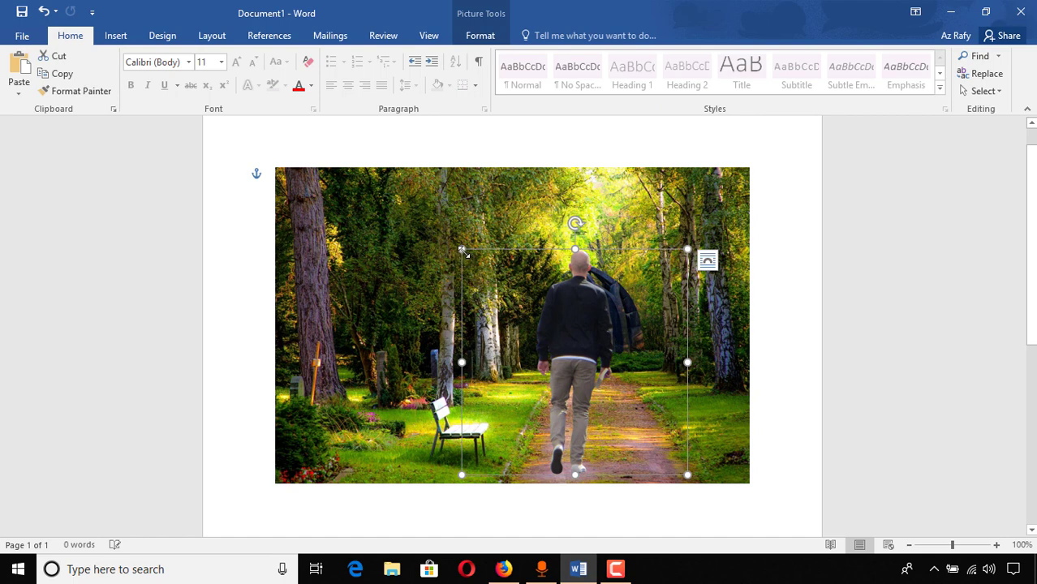
drag(462, 249, 509, 297)
drag(623, 382, 588, 389)
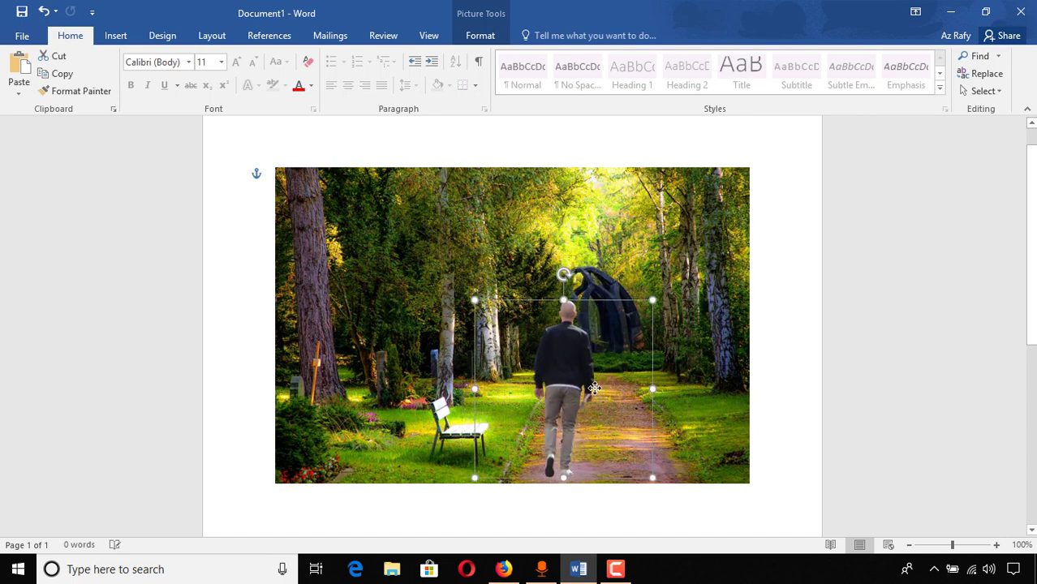
click(752, 394)
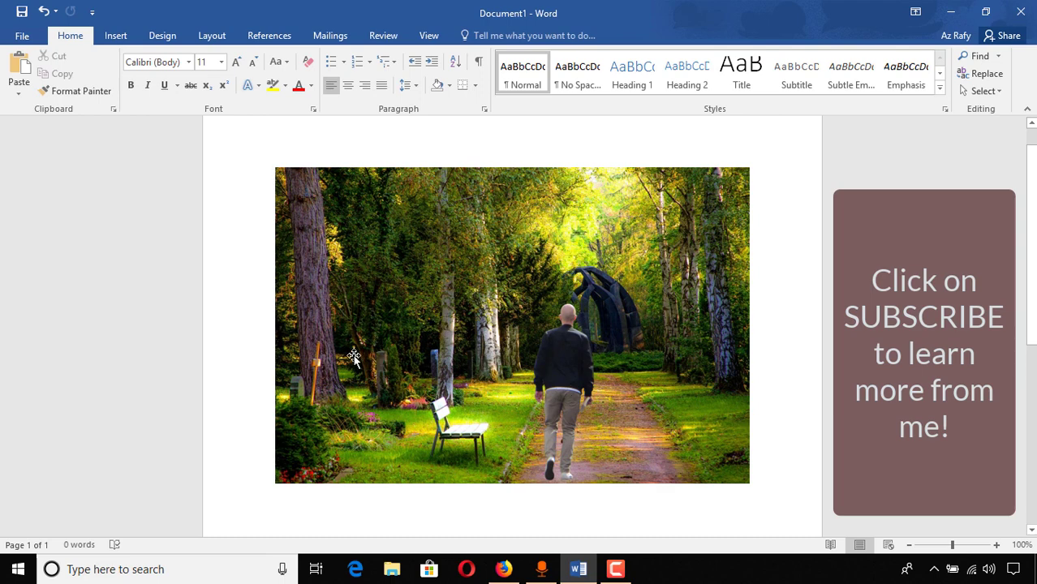